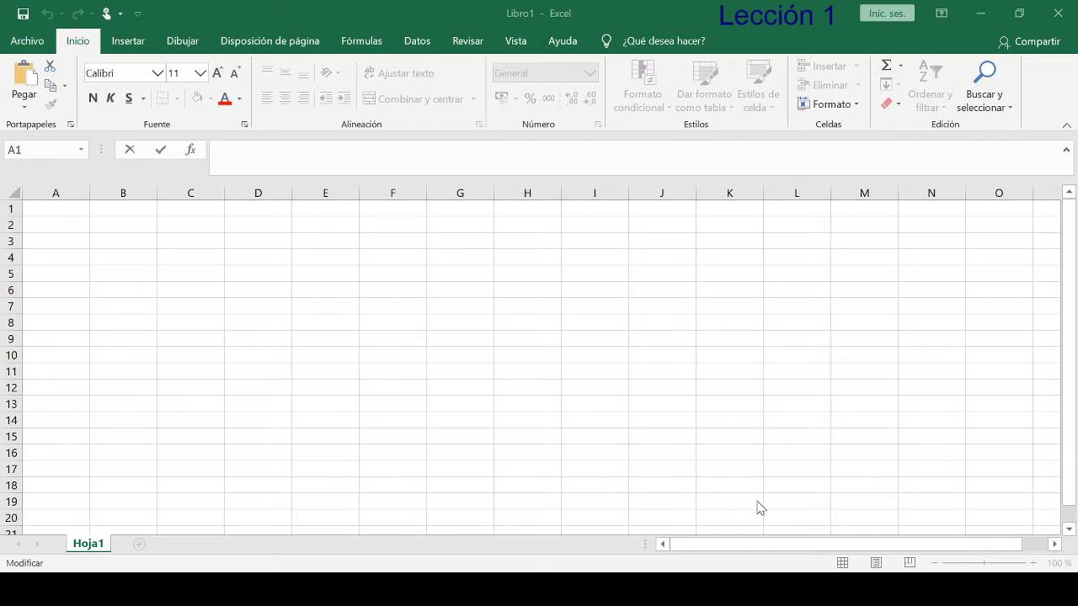
- Enter the heading "Artículos" in cell A1
{"action": "left_click", "coordinate": [67, 207]}
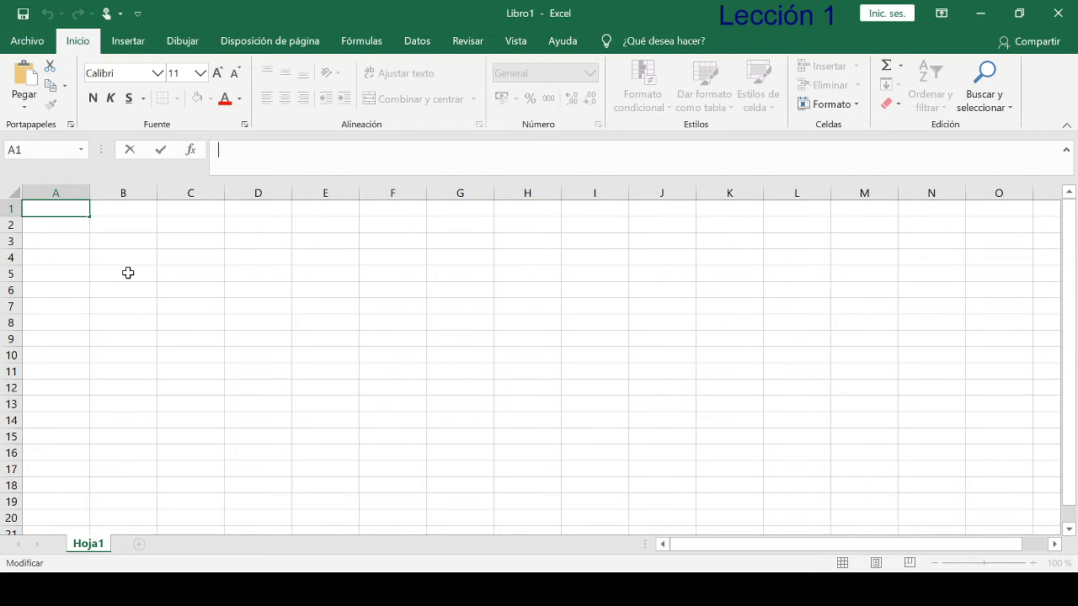
{"action": "type", "text": "Artículos"}
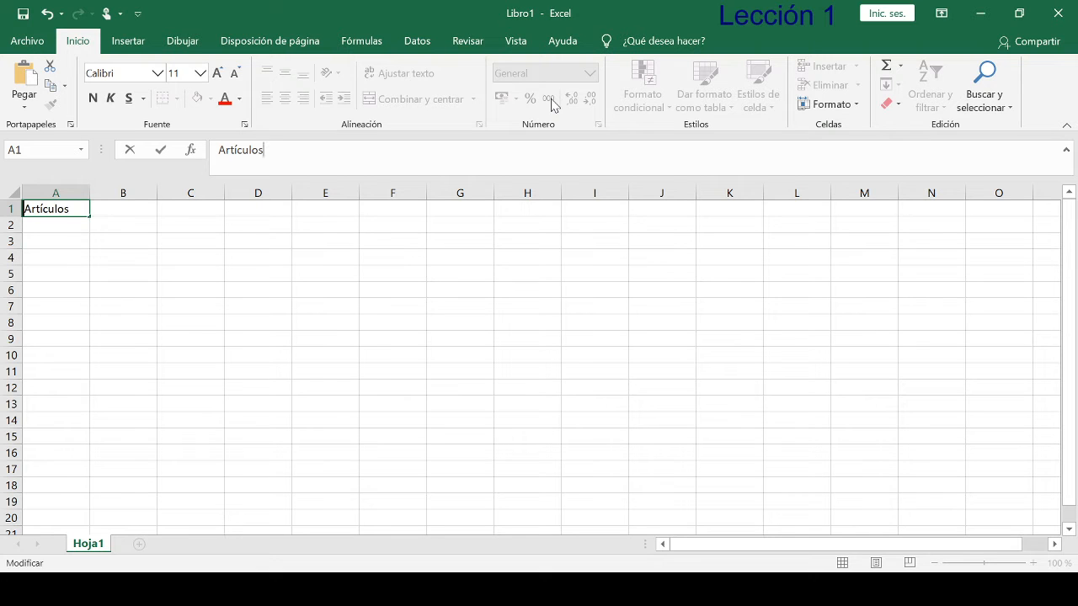
{"action": "left_click", "coordinate": [169, 148]}
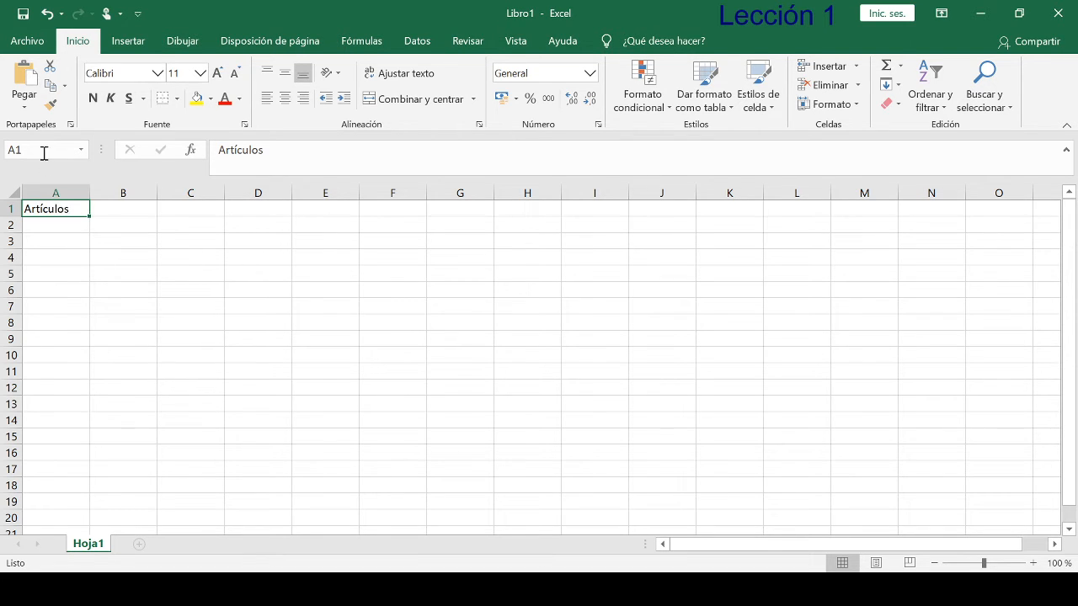
- Select the single cells D3 and A1, and extend the selection to the range A1:D12
{"action": "left_click", "coordinate": [265, 241]}
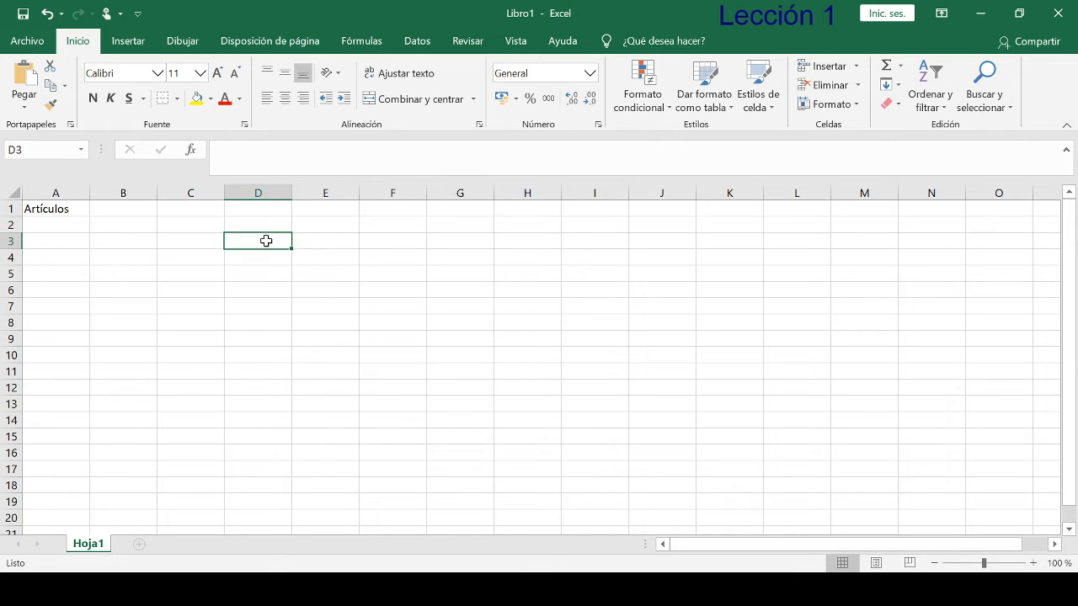
{"action": "left_click", "coordinate": [54, 214]}
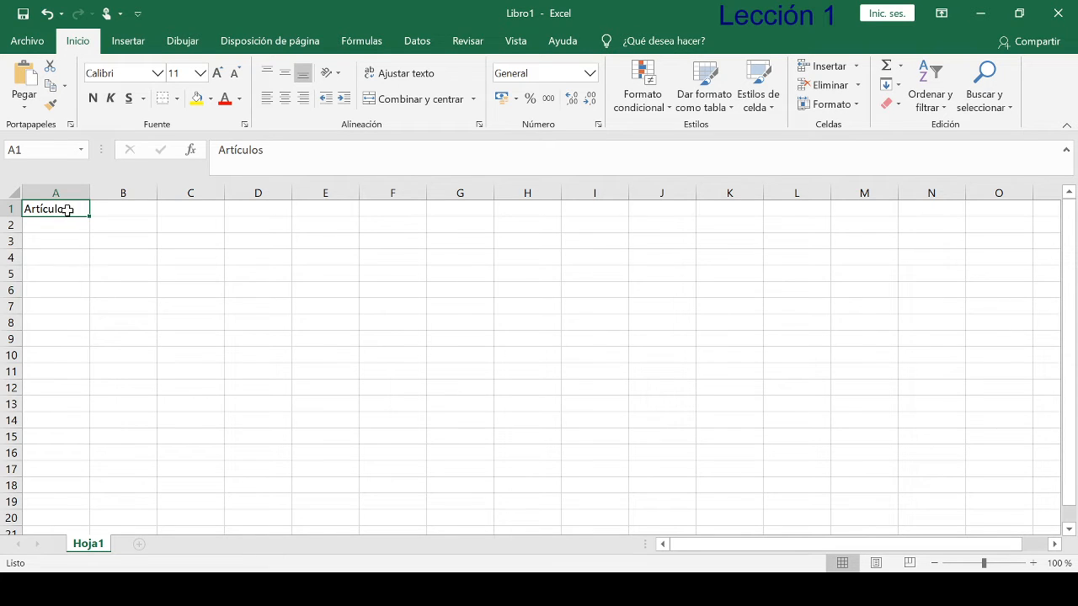
{"action": "left_click_drag", "start_coordinate": [80, 205], "coordinate": [269, 384]}
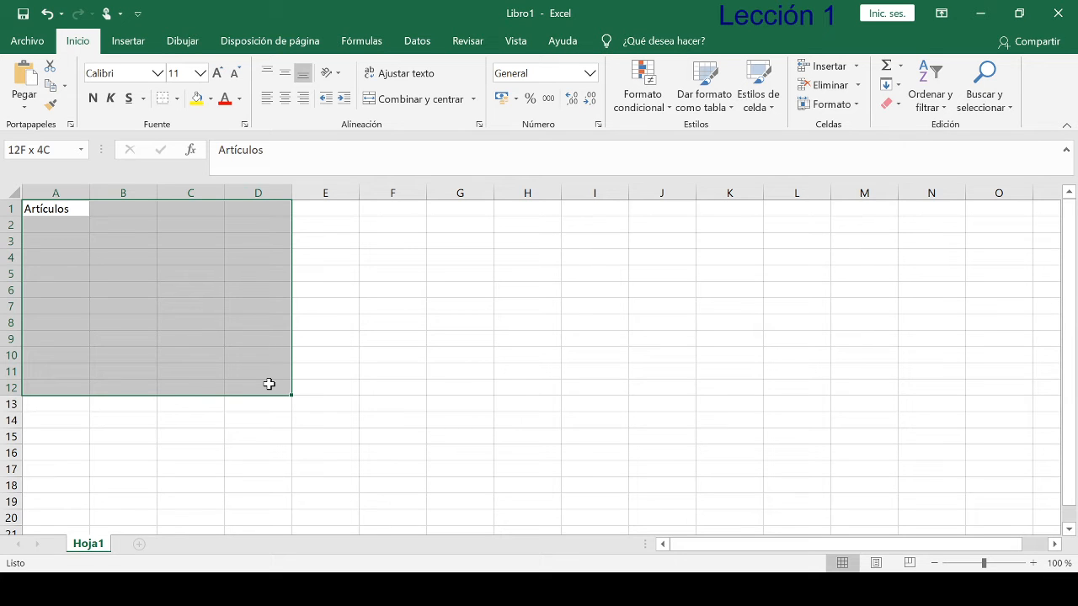
{"action": "left_click_drag", "start_coordinate": [269, 384], "coordinate": [268, 385]}
- Move the "Artículos" entry from cell A1 to D8, and from there to cell A2
{"action": "left_click", "coordinate": [69, 208]}
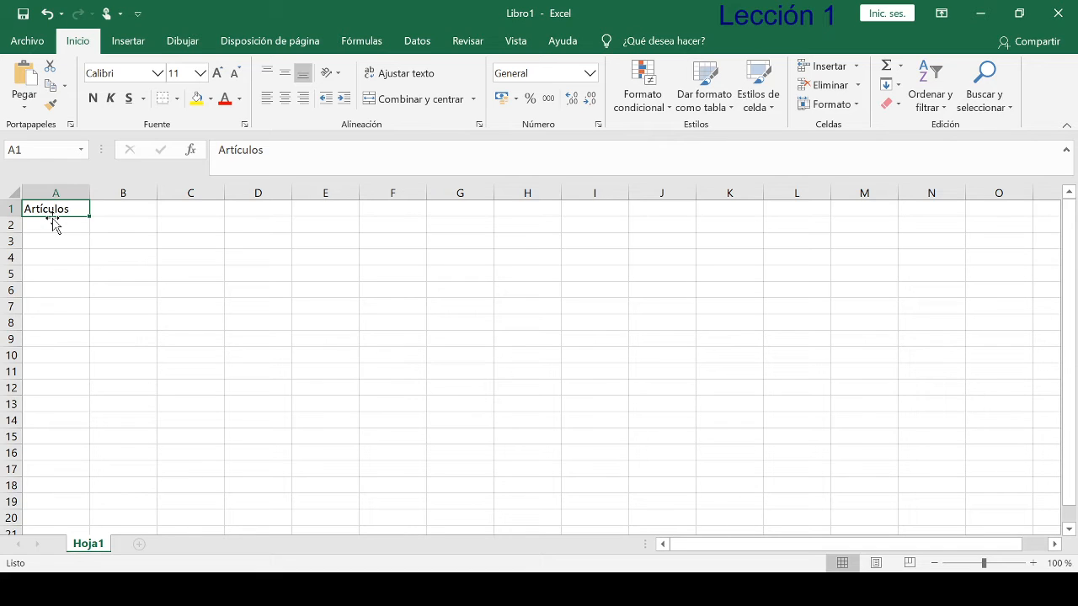
{"action": "left_click_drag", "start_coordinate": [52, 218], "coordinate": [276, 331]}
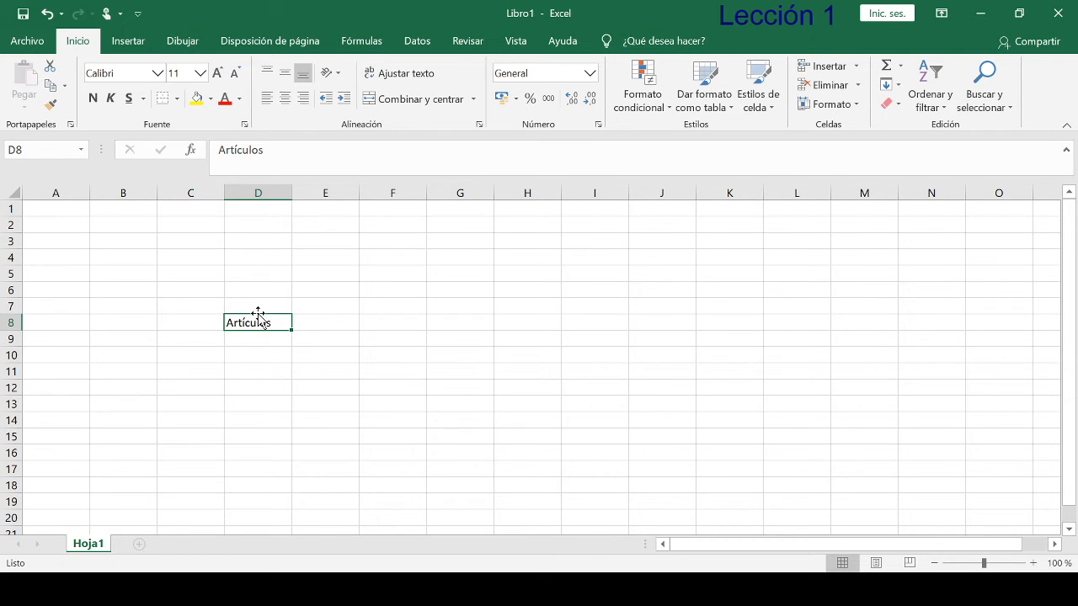
{"action": "left_click_drag", "start_coordinate": [259, 314], "coordinate": [91, 238]}
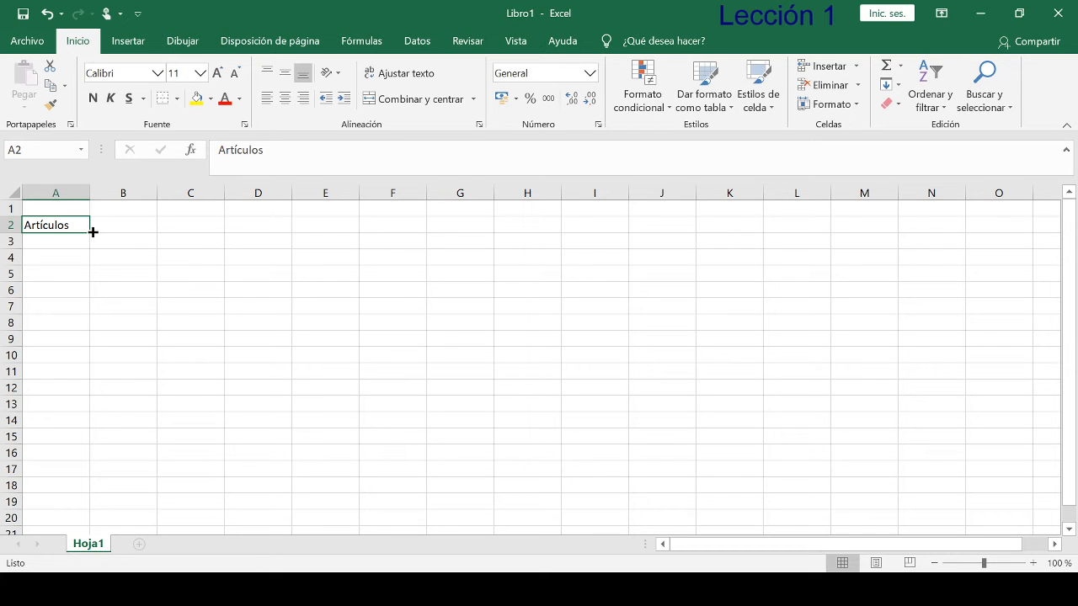
- Fill "Artículos" from cell A2 down to A5 and clear the copies in A3:A5 again
{"action": "left_click_drag", "start_coordinate": [90, 232], "coordinate": [107, 279]}
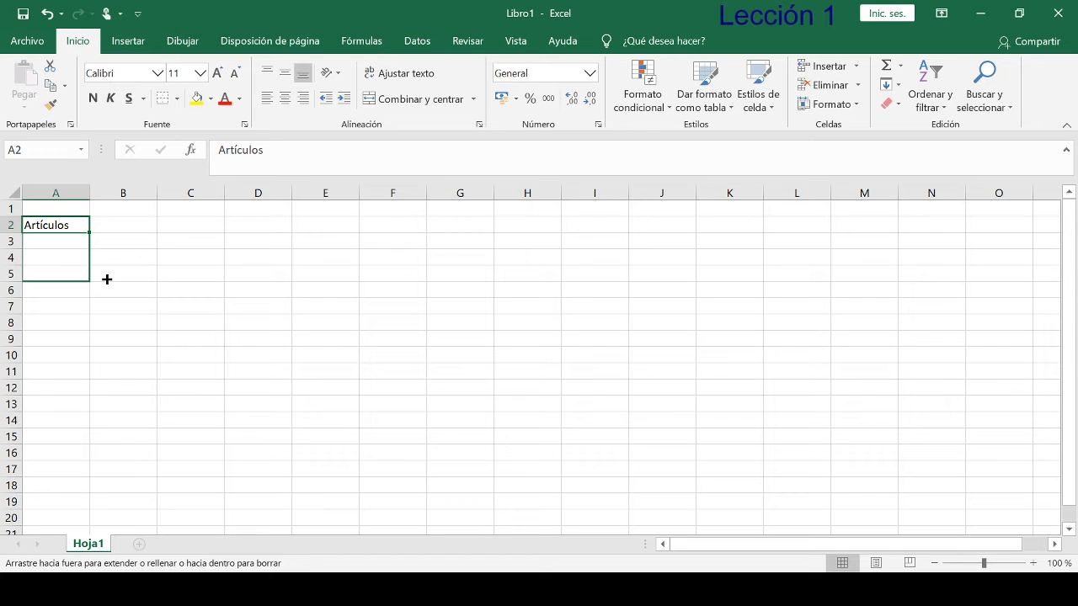
{"action": "left_click_drag", "start_coordinate": [107, 278], "coordinate": [106, 279]}
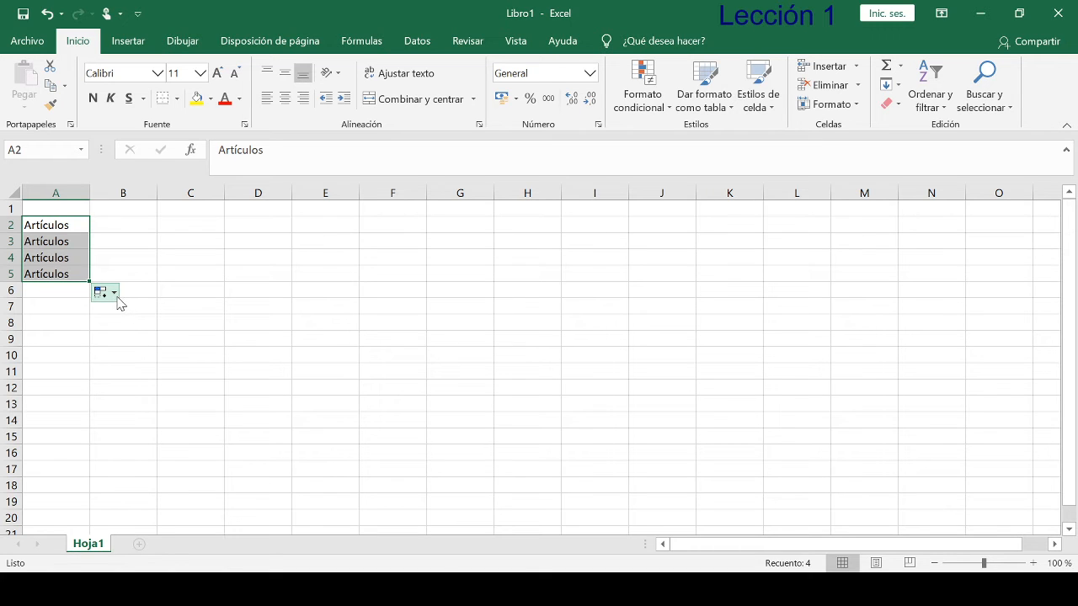
{"action": "left_click", "coordinate": [114, 293]}
{"action": "left_click_drag", "start_coordinate": [90, 282], "coordinate": [89, 236]}
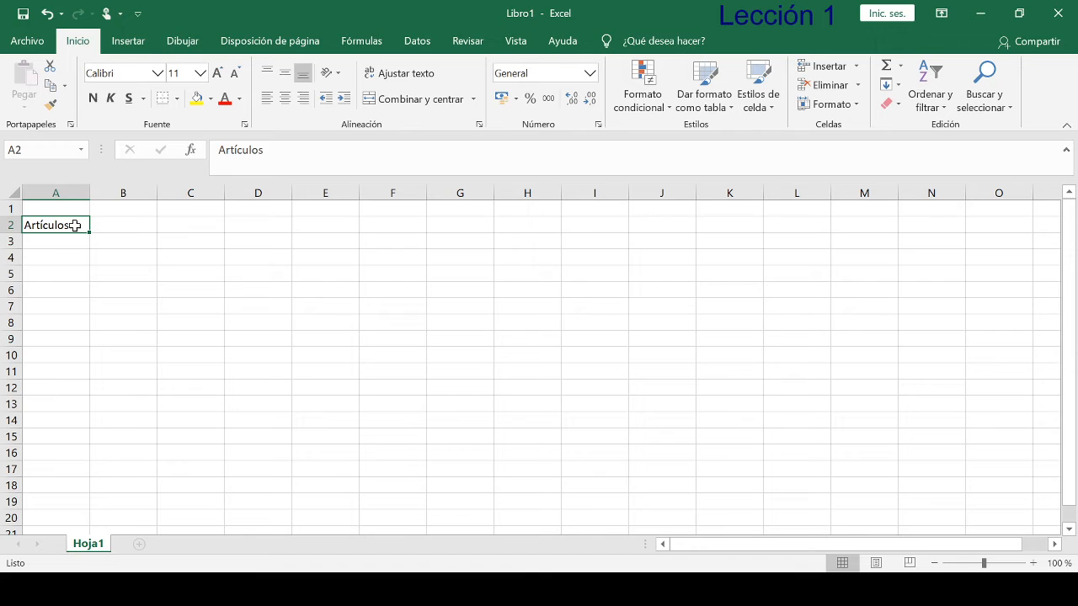
- Open the contents of cell A2 for editing and accept the entry without changes
{"action": "double_click", "coordinate": [75, 224]}
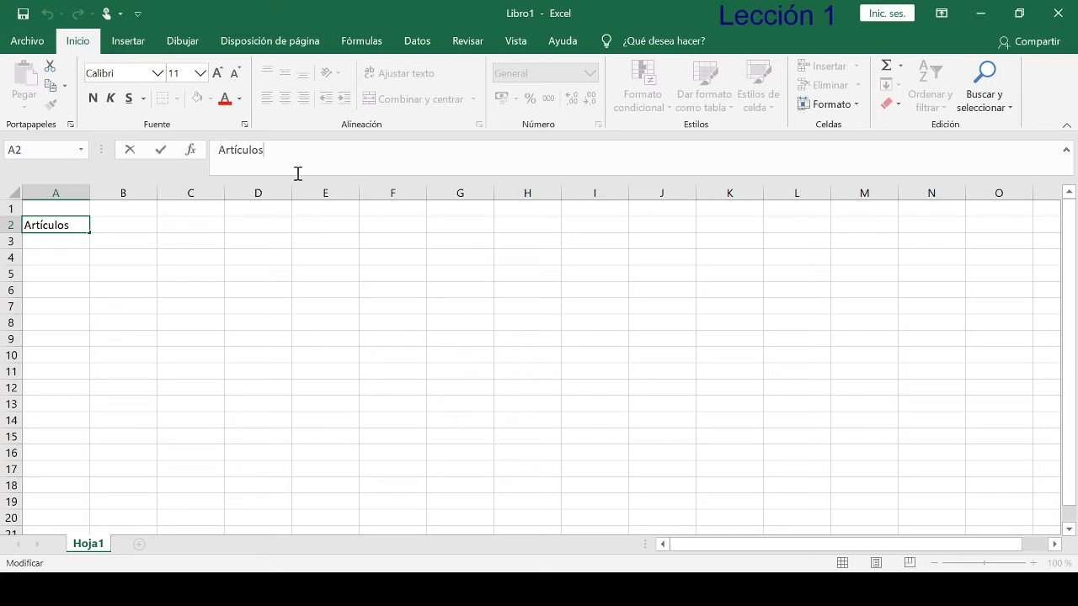
{"action": "left_click", "coordinate": [161, 150]}
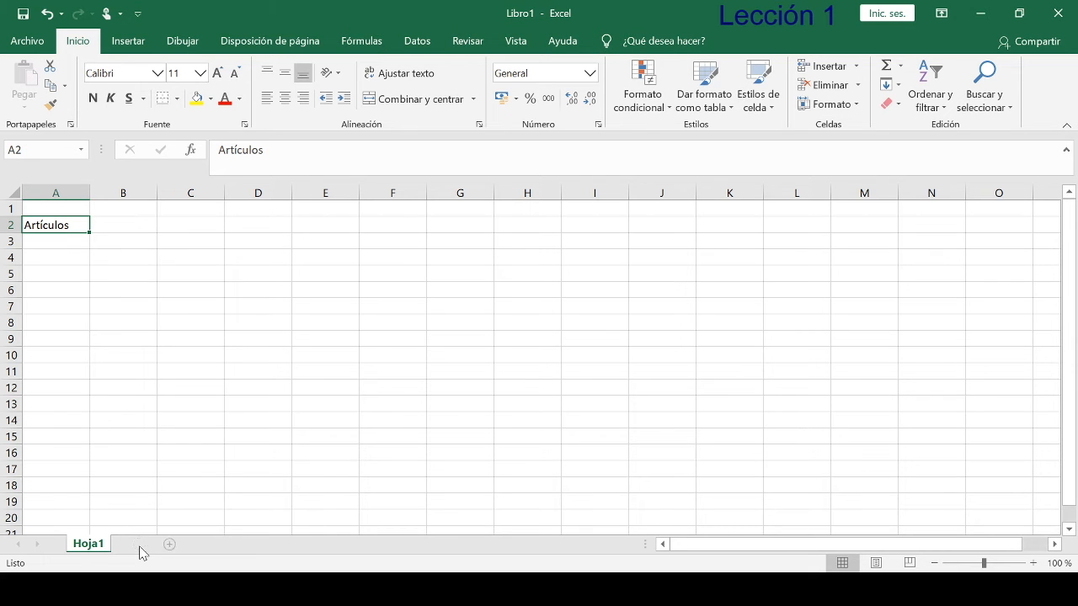
- Add a second sheet to the workbook and rename the sheet Hoja1 as "almacen cntral"
{"action": "left_click", "coordinate": [140, 545]}
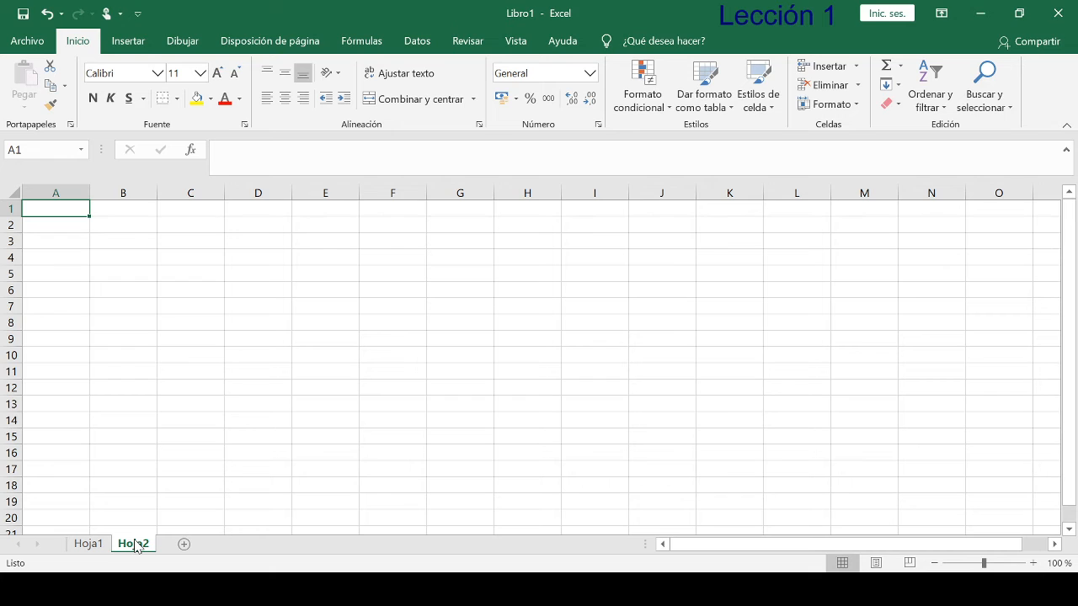
{"action": "left_click", "coordinate": [89, 545]}
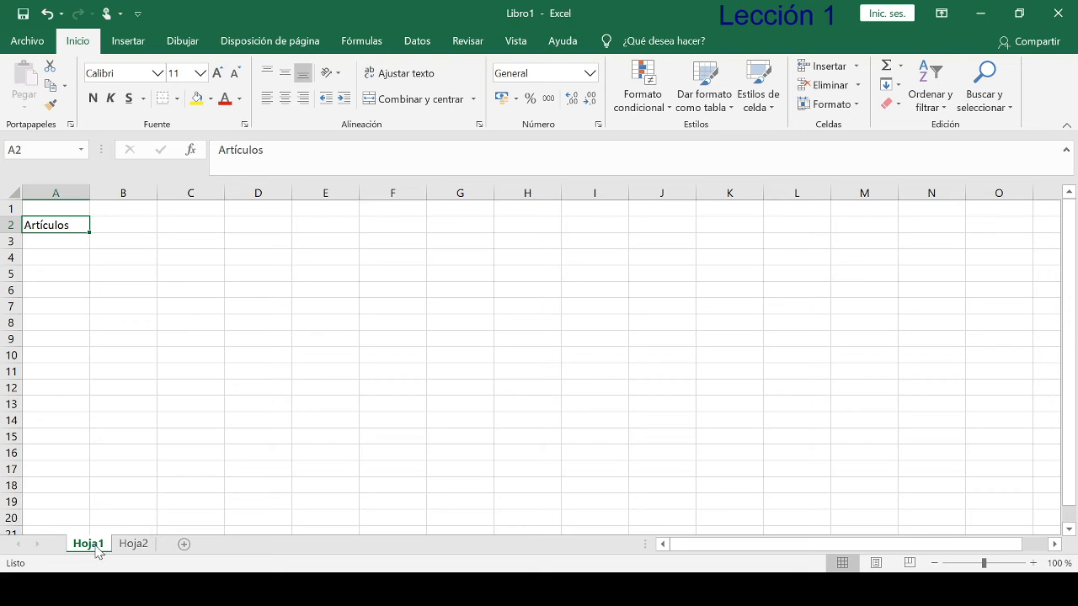
{"action": "left_click_drag", "start_coordinate": [95, 554], "coordinate": [192, 517]}
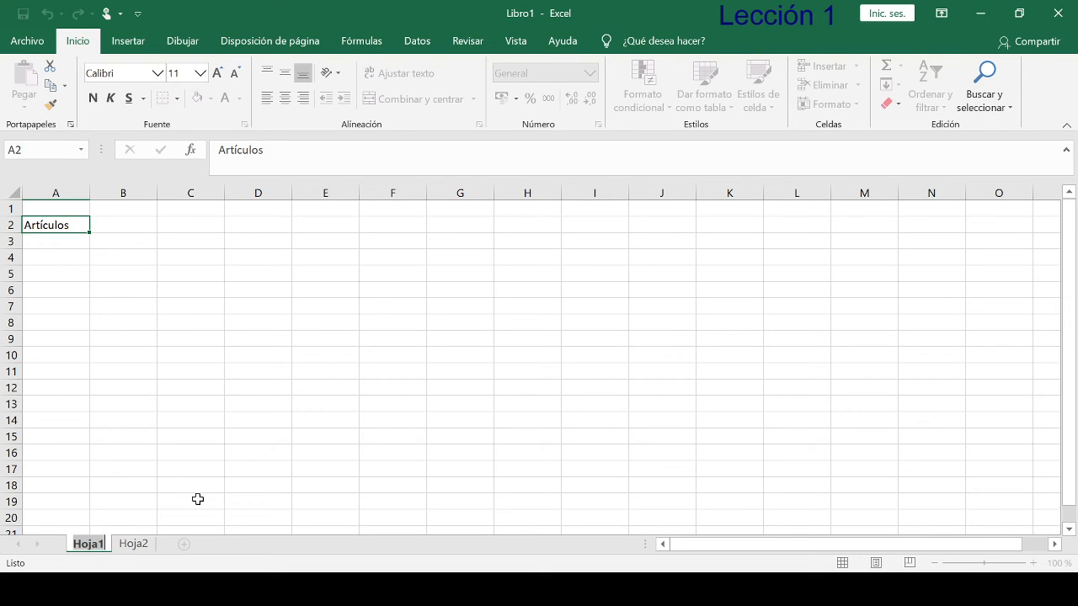
{"action": "type", "text": "al"}
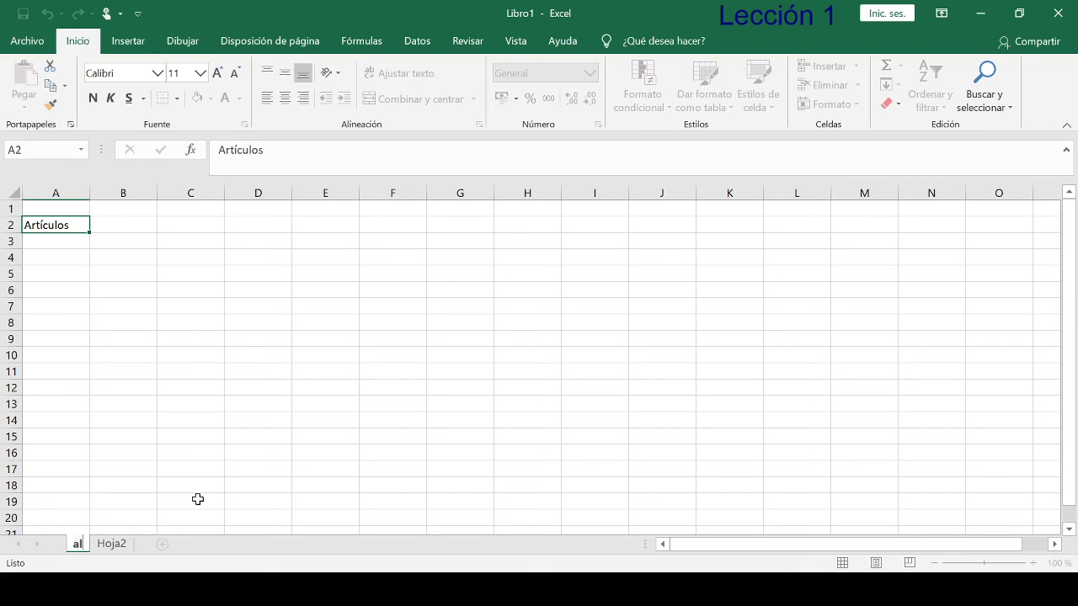
{"action": "type", "text": "macen"}
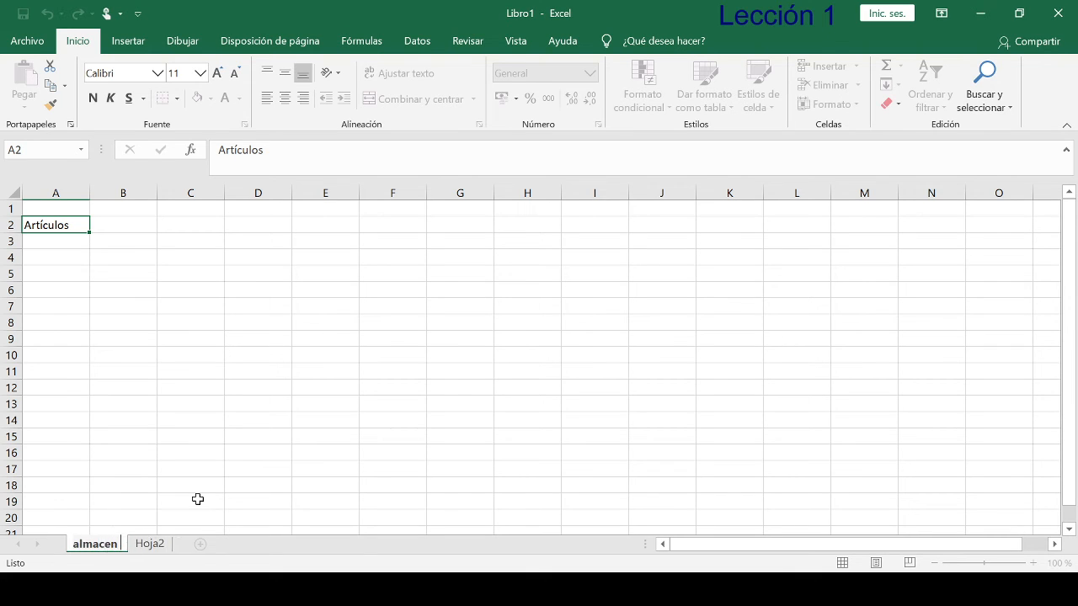
{"action": "type", "text": " cntral"}
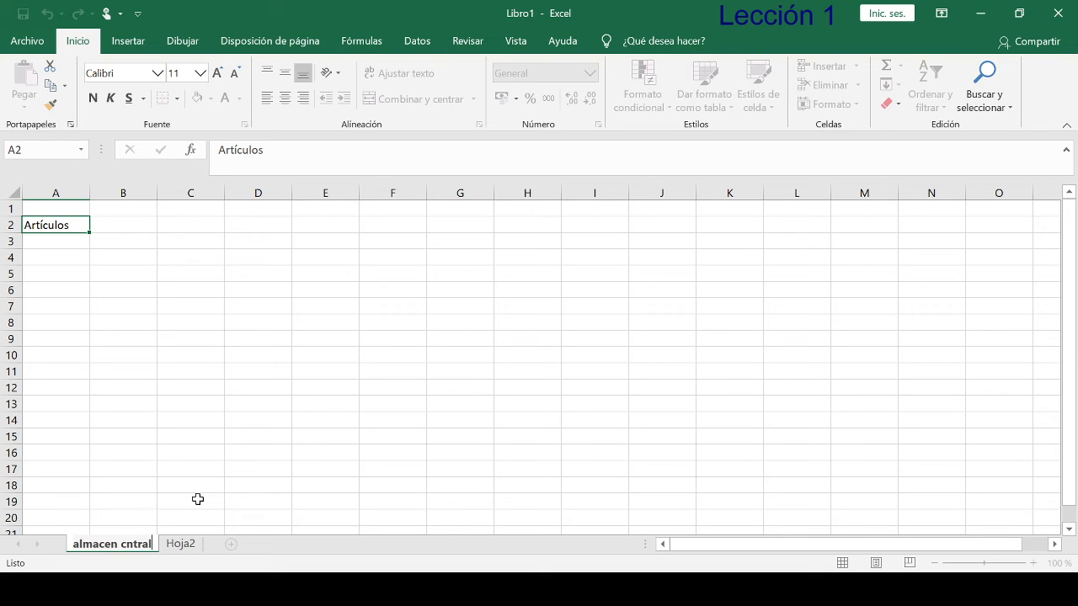
{"action": "key", "text": "Return"}
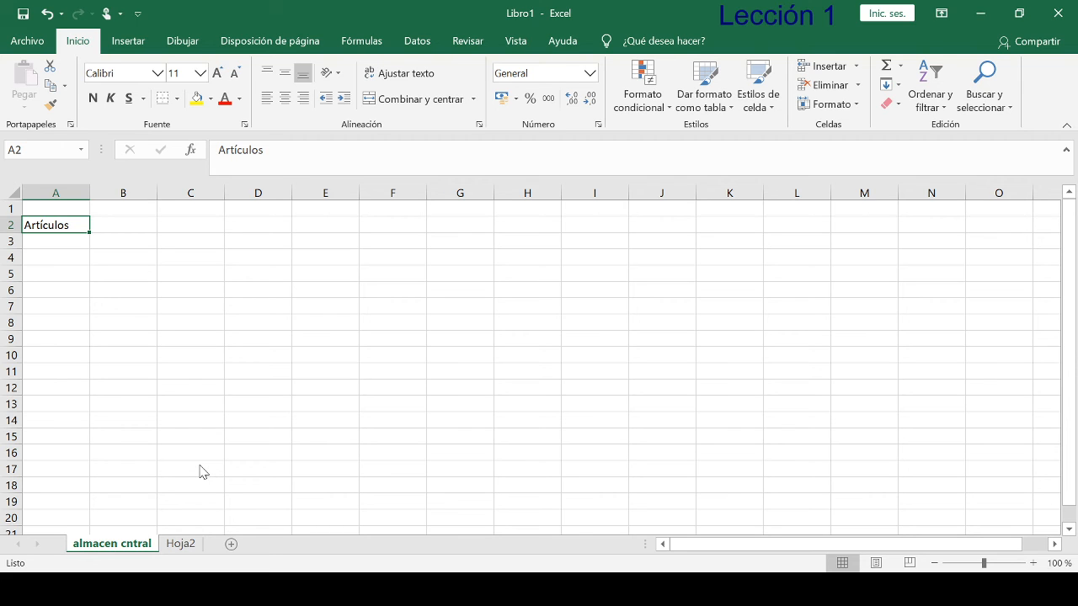
- Colour the tab of the "almacen cntral" sheet green and check it by switching to Hoja2 and back
{"action": "key", "text": "F6"}
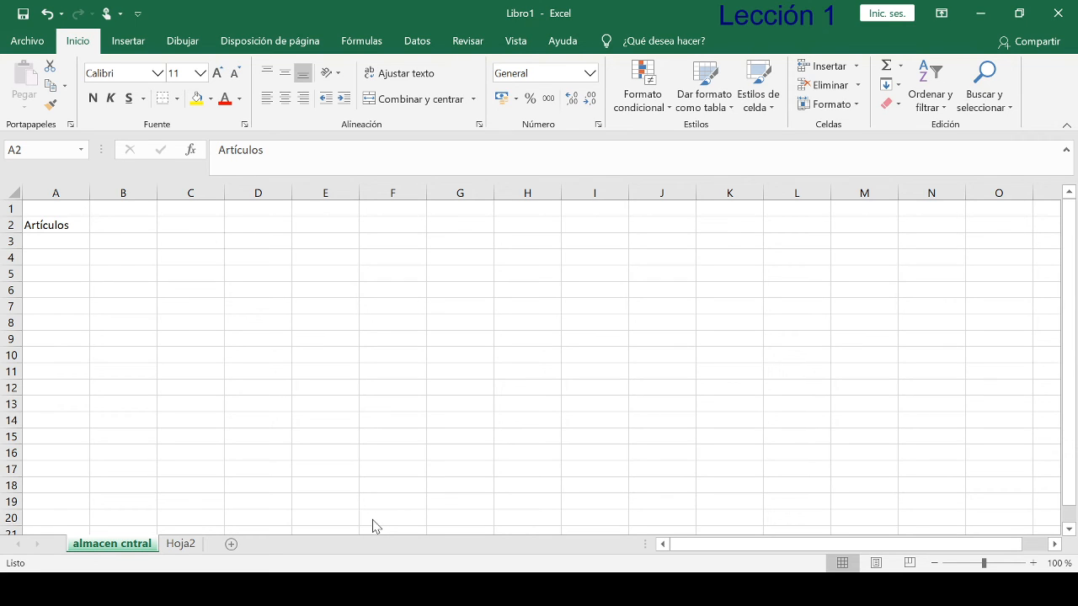
{"action": "key", "text": "Escape"}
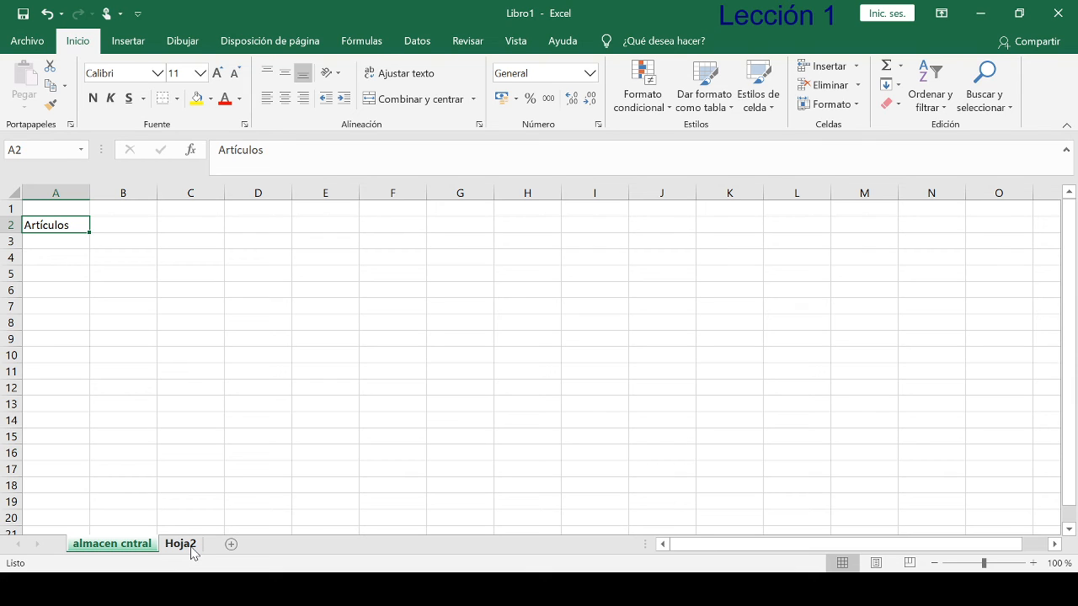
{"action": "left_click", "coordinate": [192, 552]}
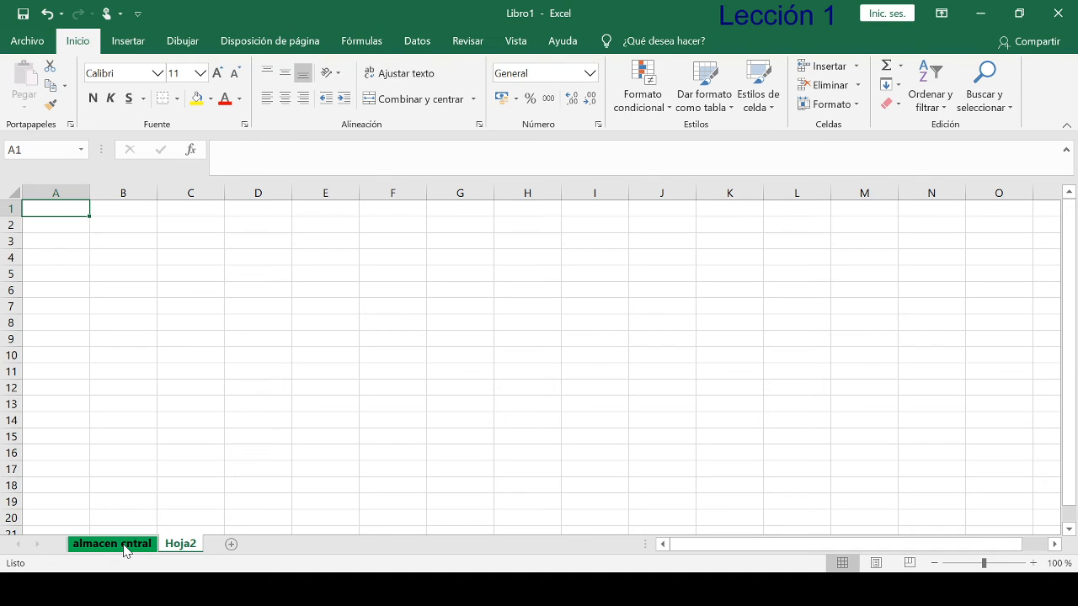
{"action": "left_click", "coordinate": [124, 546]}
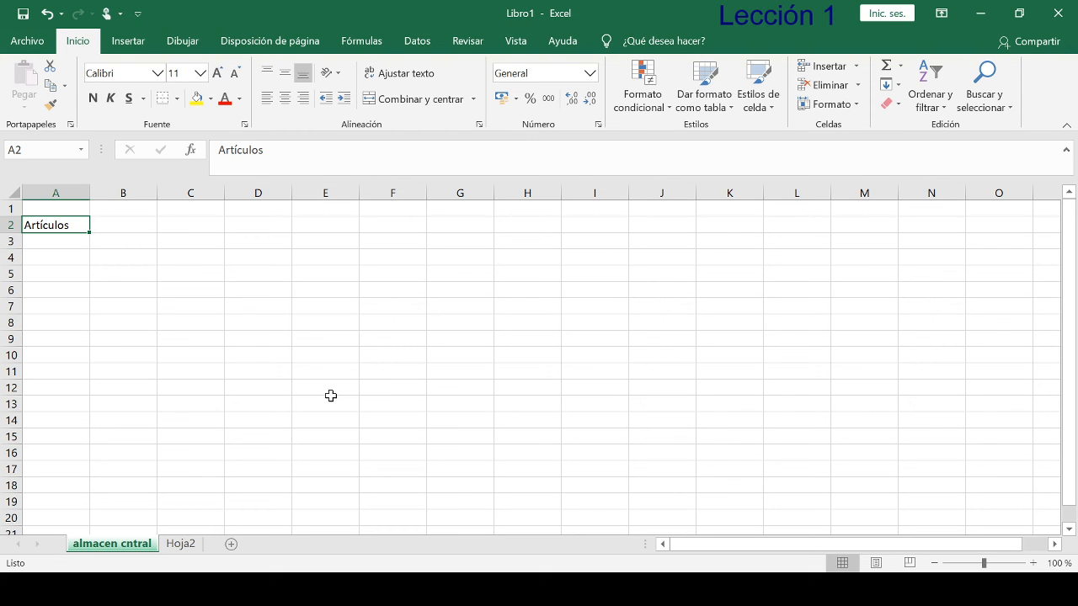
- Enter the heading "Cantidad" in cell B2 of the "almacen cntral" sheet
{"action": "left_click", "coordinate": [138, 224]}
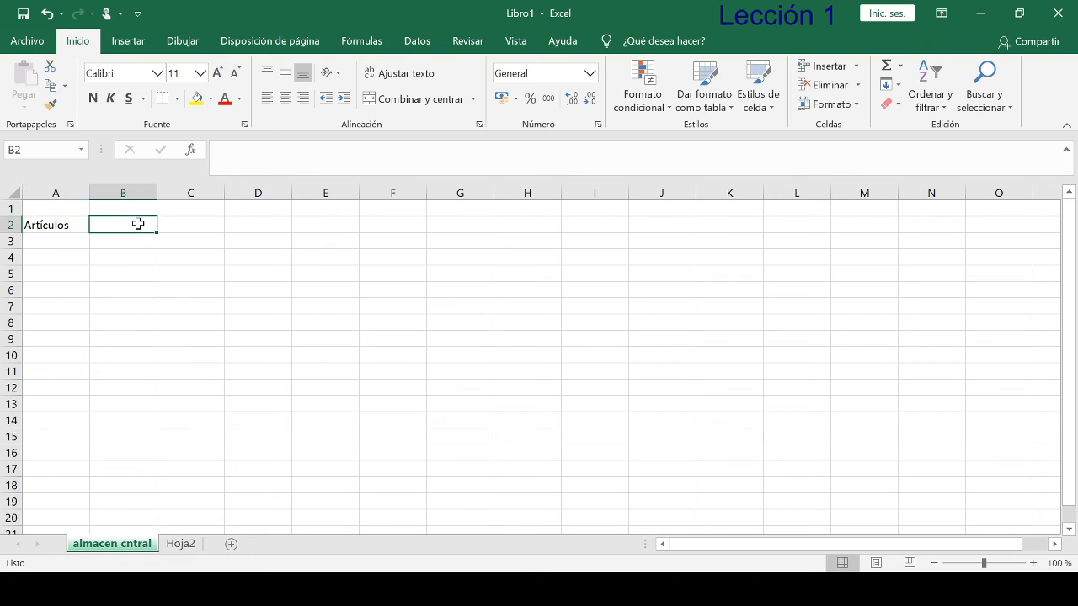
{"action": "type", "text": "Cantid"}
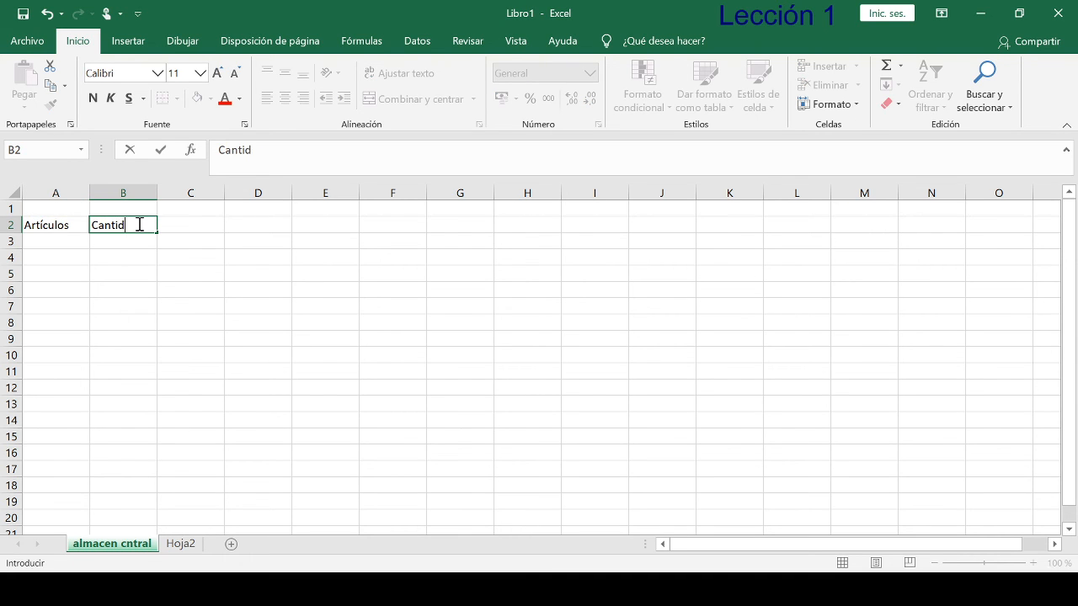
{"action": "type", "text": "ad"}
{"action": "key", "text": "Return"}
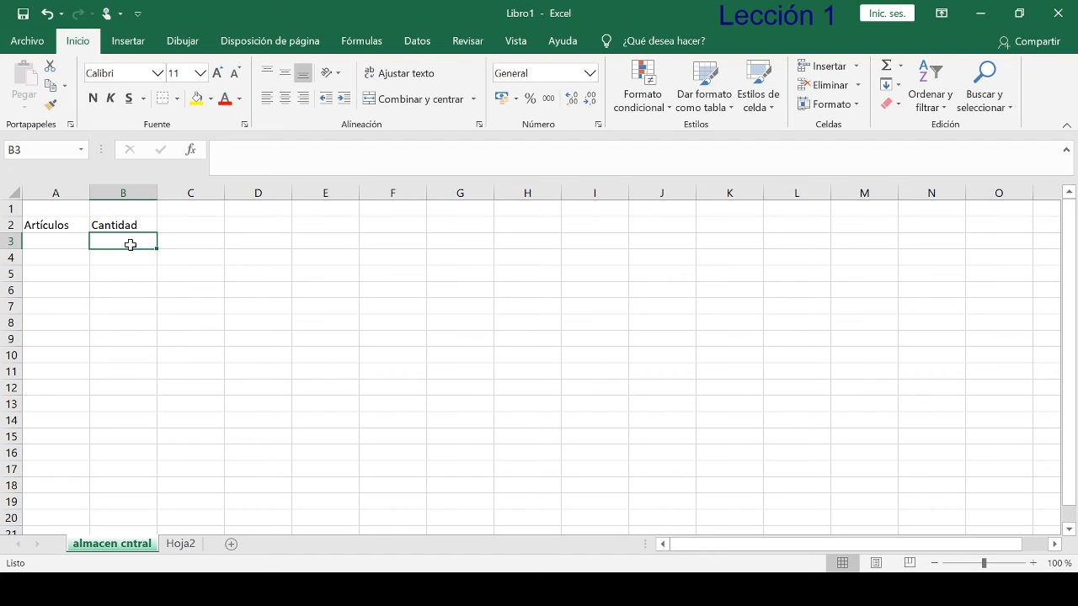
- Enter 1000 in cell B3 and format it as Número with a thousands separator
{"action": "type", "text": "1000"}
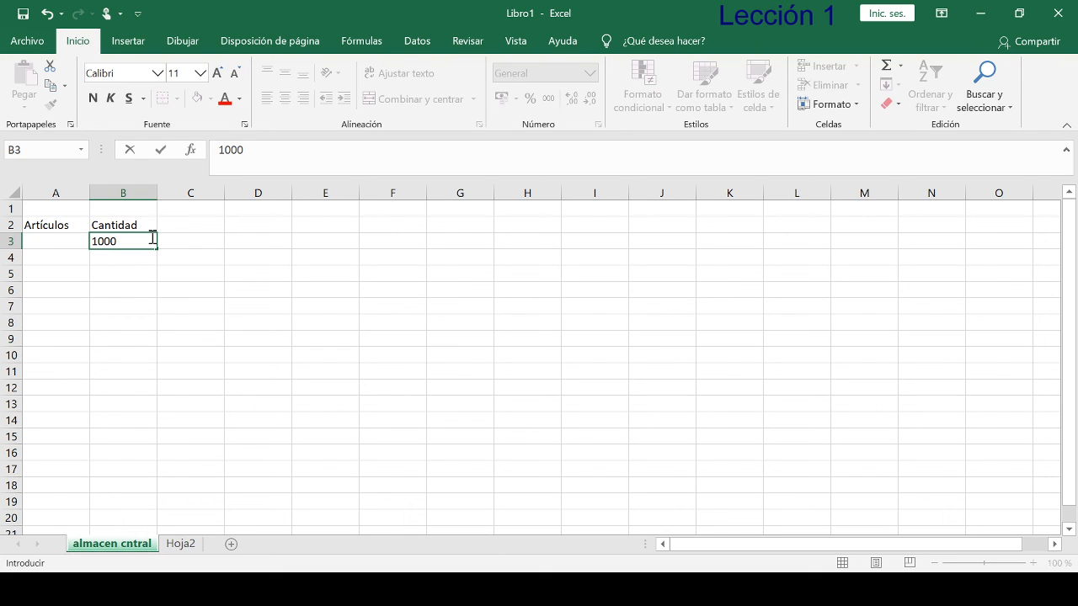
{"action": "left_click", "coordinate": [164, 154]}
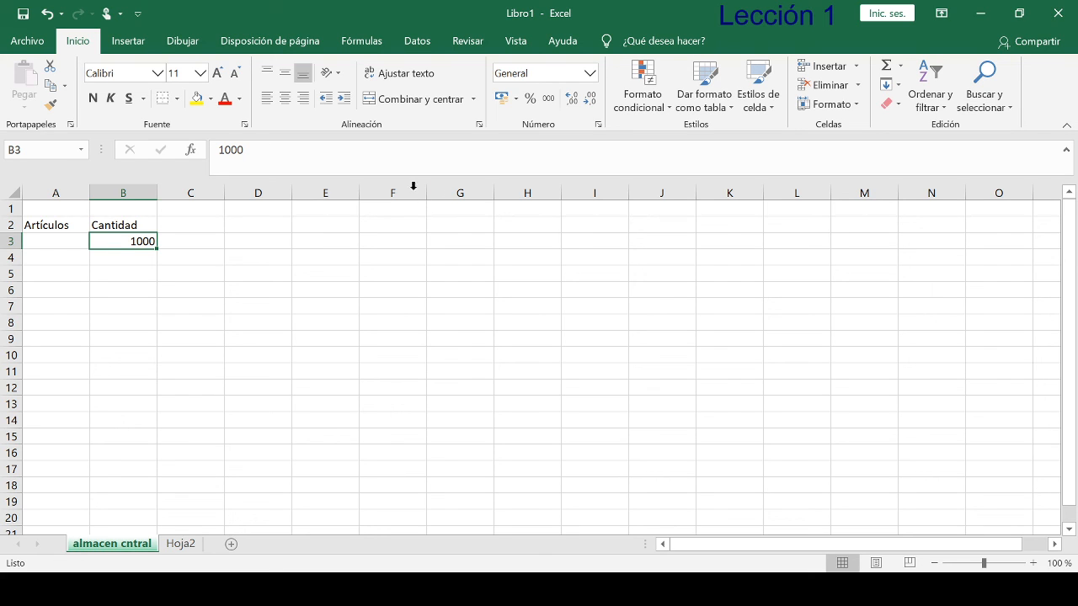
{"action": "left_click", "coordinate": [591, 74]}
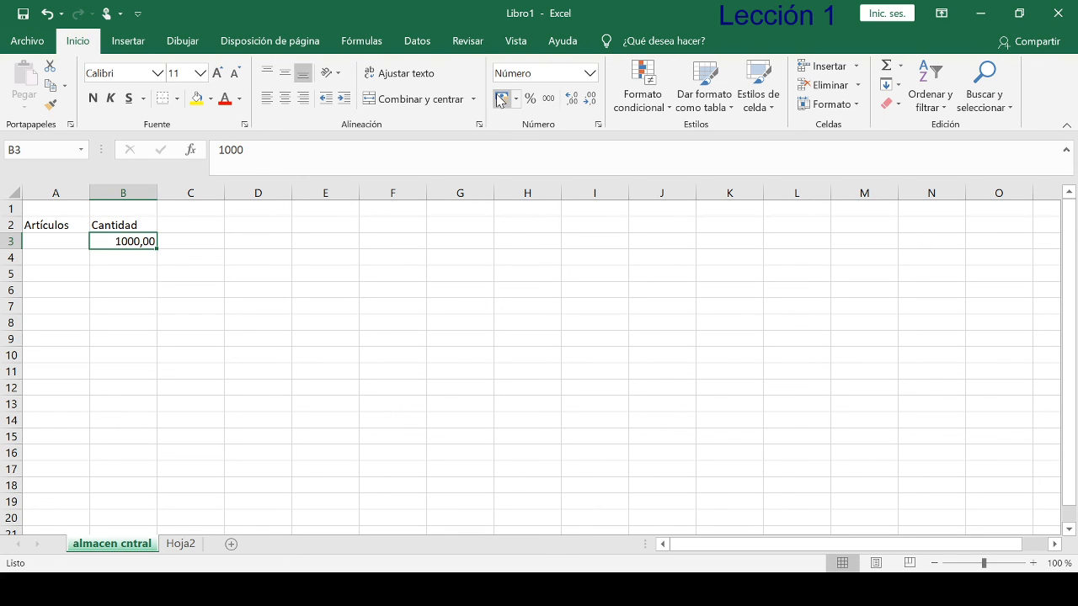
{"action": "left_click", "coordinate": [549, 99]}
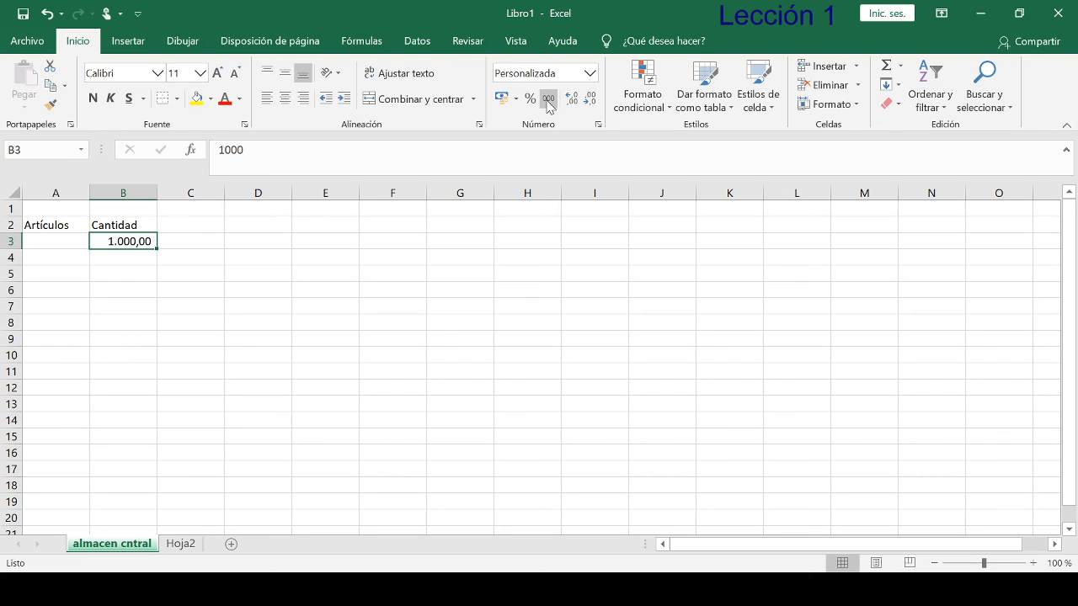